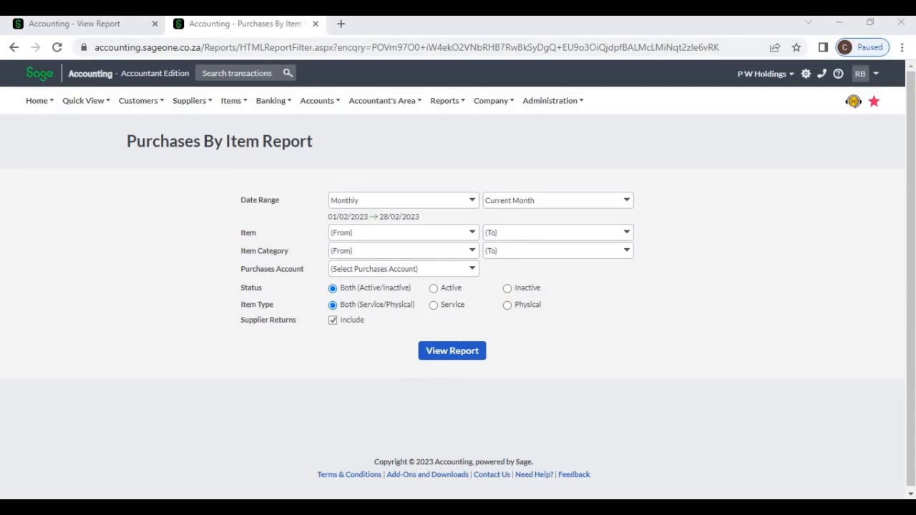
# Open the filter page for the Purchases by Item report.
pyautogui.moveTo(233, 101)
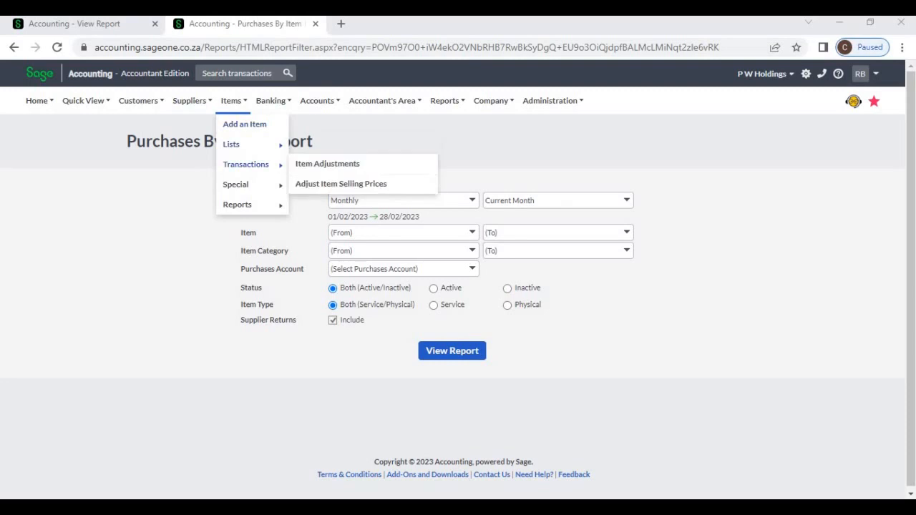
pyautogui.moveTo(237, 205)
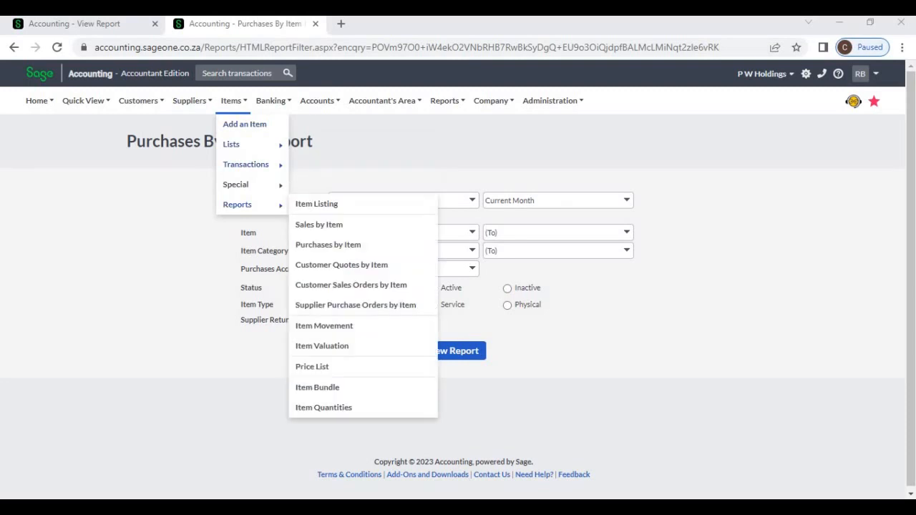
pyautogui.click(367, 248)
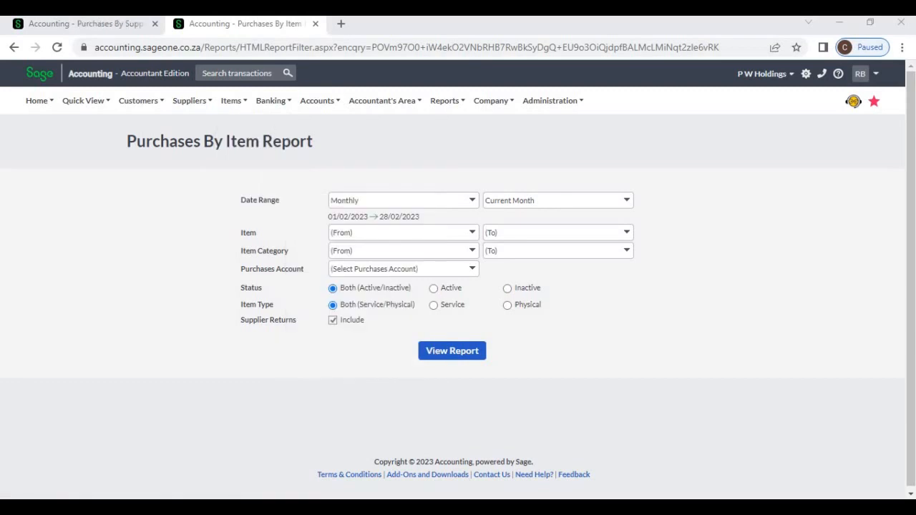
# Set the report's date range to Custom Dates with a start date of 02/02/2023.
pyautogui.click(473, 200)
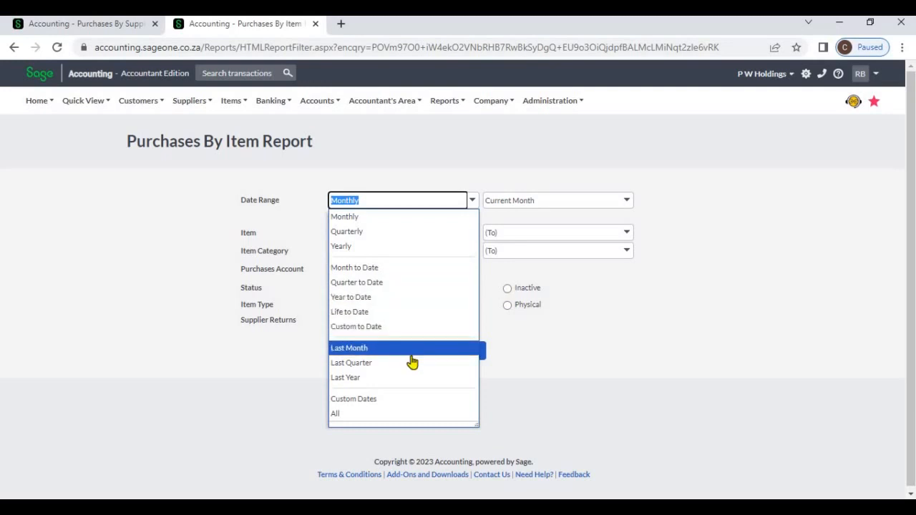
pyautogui.click(407, 405)
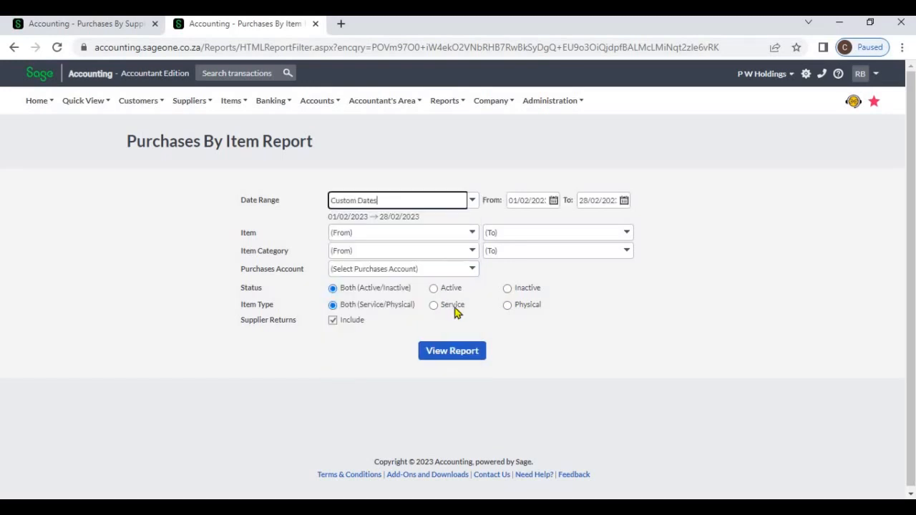
pyautogui.click(554, 203)
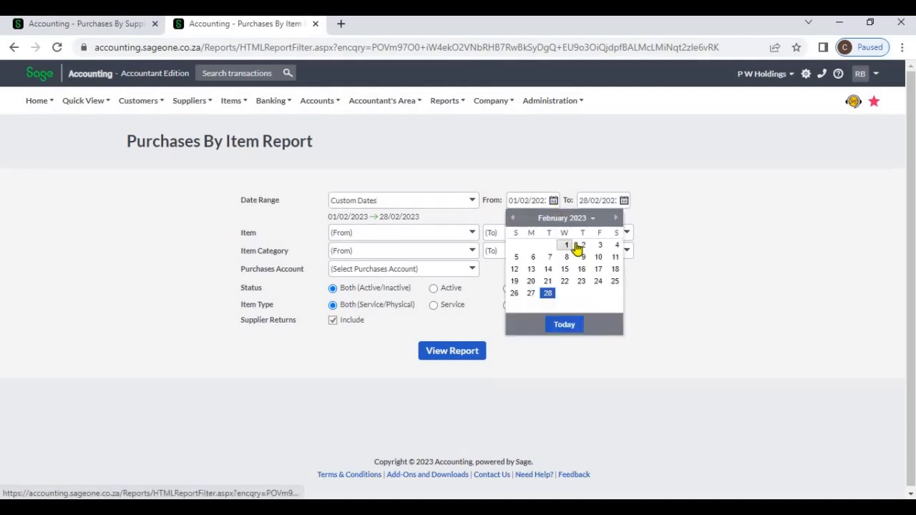
pyautogui.click(582, 244)
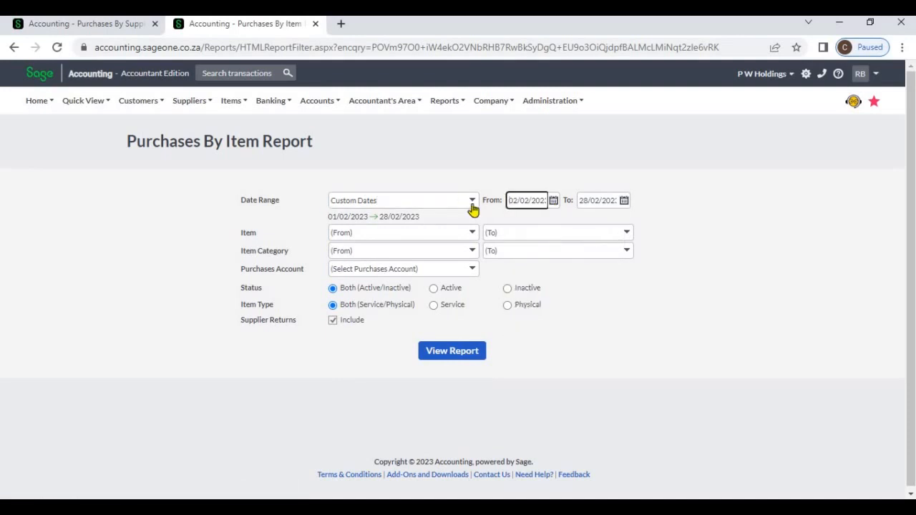
# Set the Purchases by Item report's date range to All.
pyautogui.click(472, 205)
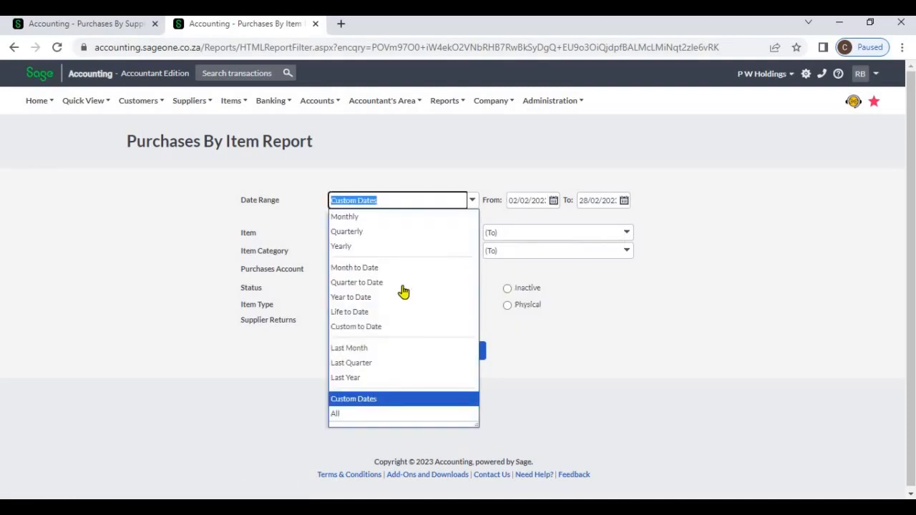
pyautogui.click(385, 416)
pyautogui.click(512, 209)
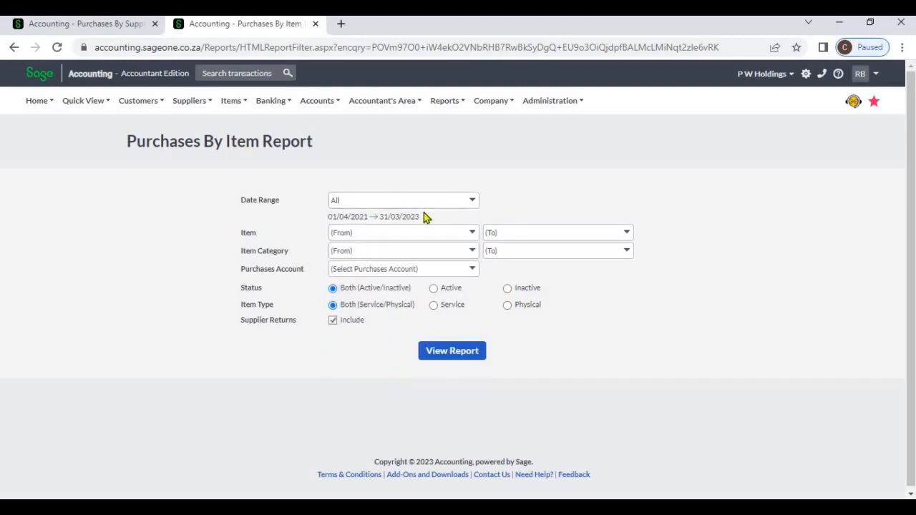
# Try limiting the report to items H001 - Head Set through MO001 - Mouse, and reset the item range.
pyautogui.click(472, 237)
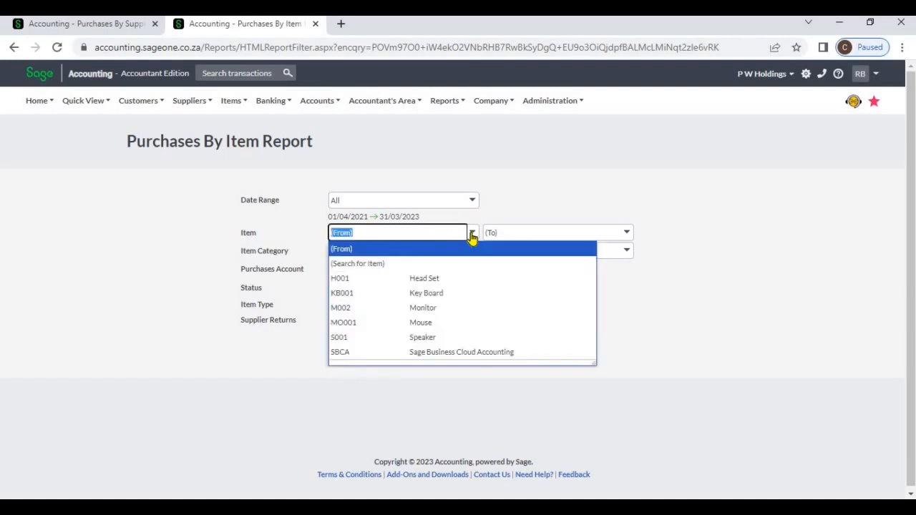
pyautogui.click(470, 284)
pyautogui.click(625, 236)
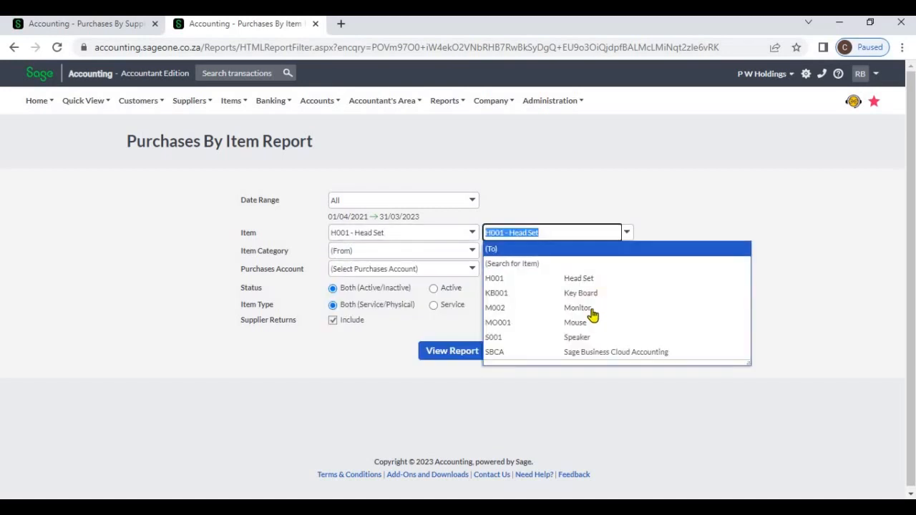
pyautogui.click(593, 323)
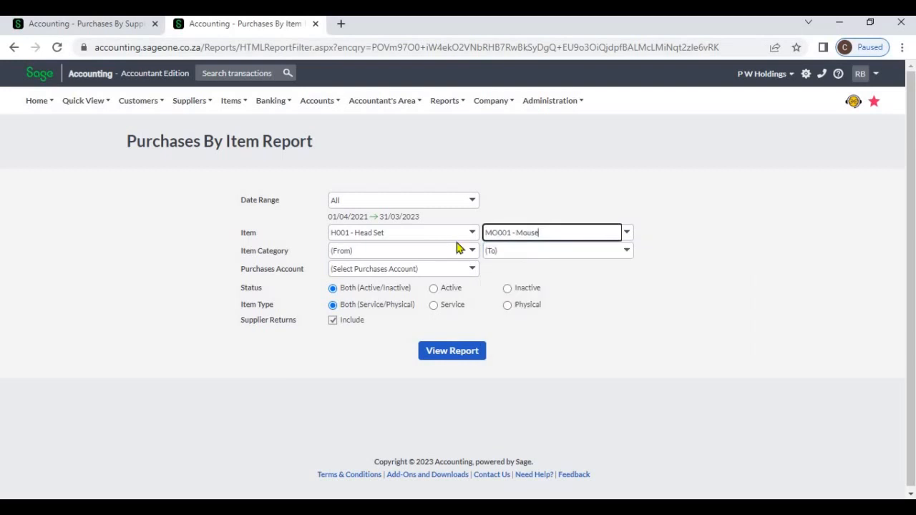
pyautogui.click(467, 238)
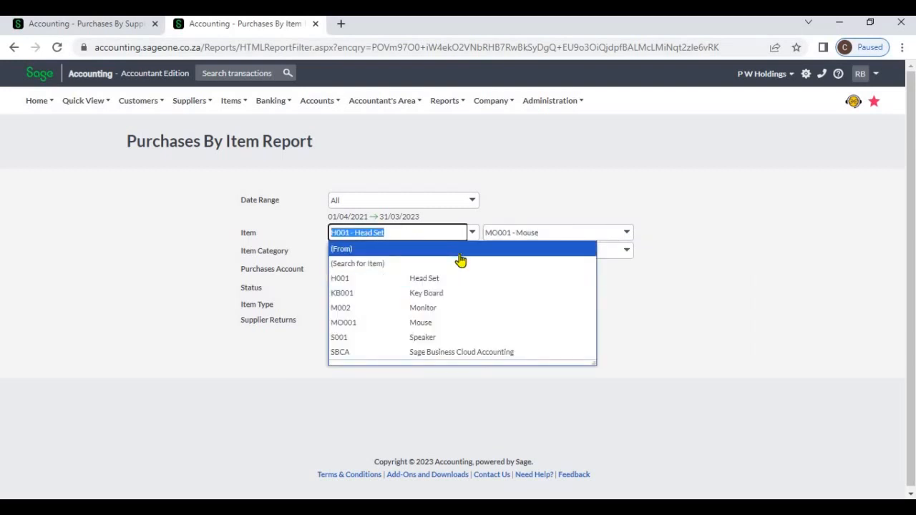
pyautogui.click(459, 251)
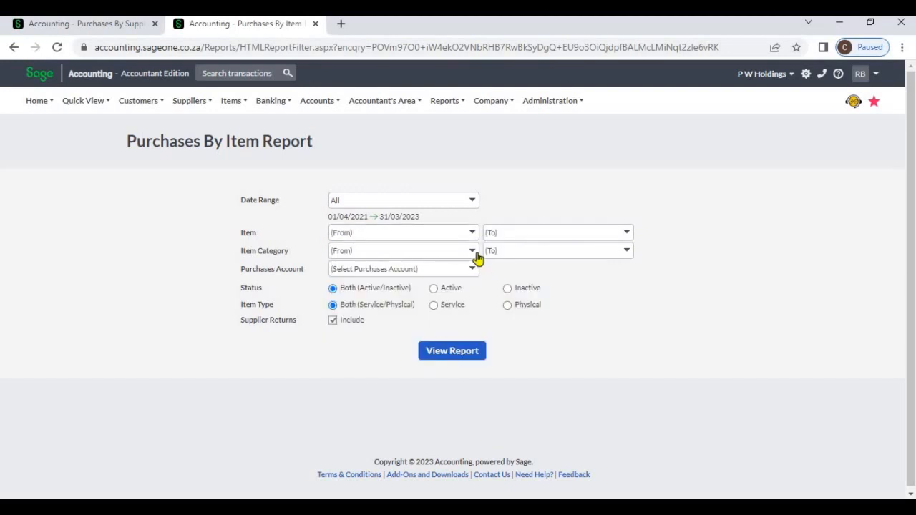
# Try Accounting Software as the starting item category, reset it, and look at the available purchases accounts without choosing one.
pyautogui.click(473, 252)
pyautogui.click(458, 282)
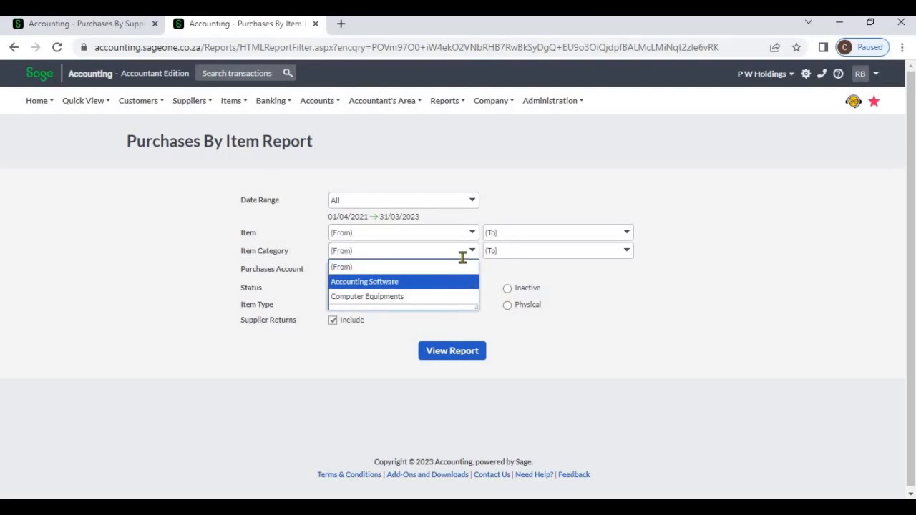
pyautogui.click(452, 252)
pyautogui.click(446, 265)
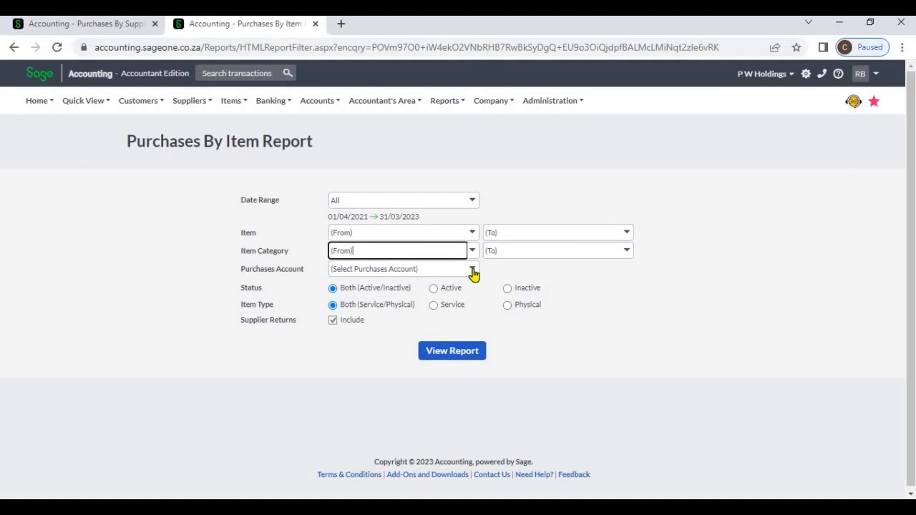
pyautogui.click(473, 270)
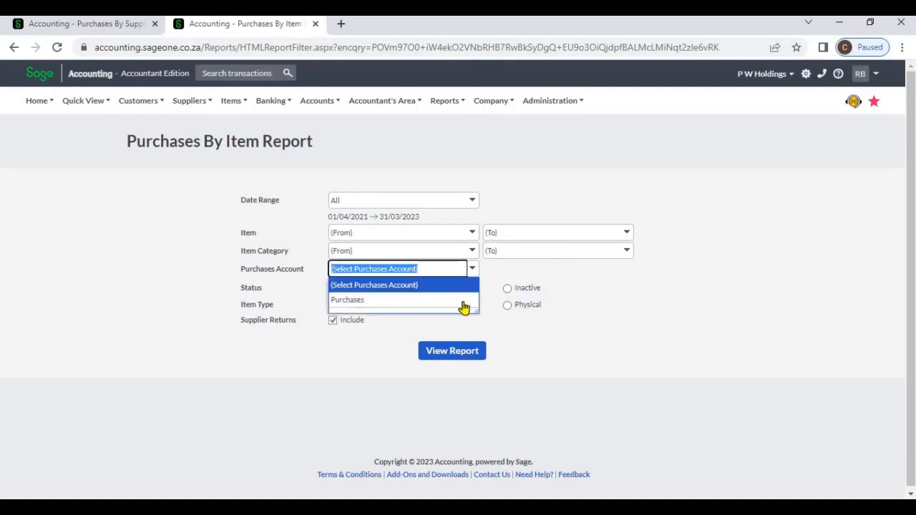
pyautogui.click(500, 274)
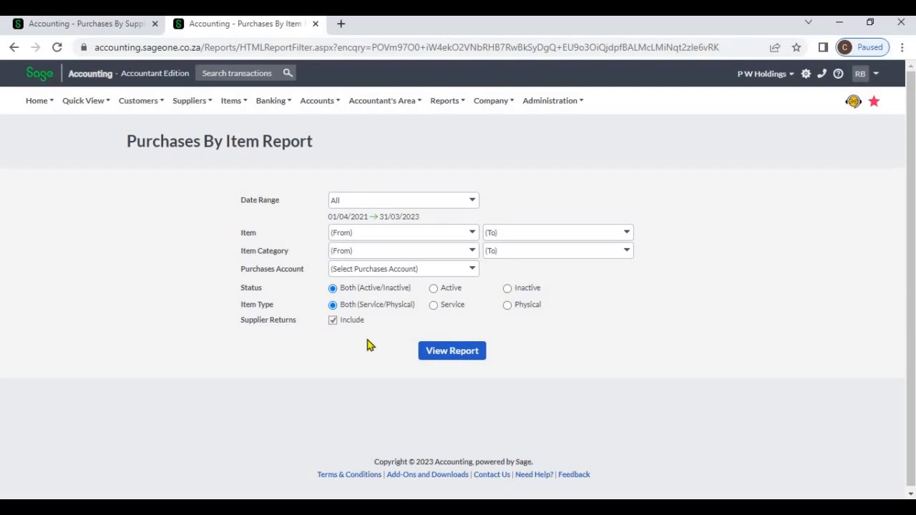
# Generate the Purchases by Item report and review the purchases of each item down to the grand total.
pyautogui.click(447, 352)
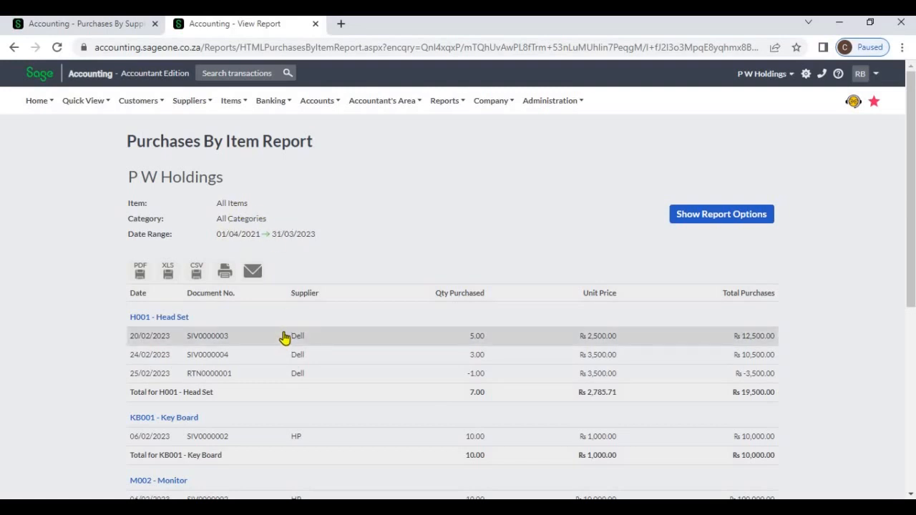
pyautogui.scroll(-1, 284, 333)
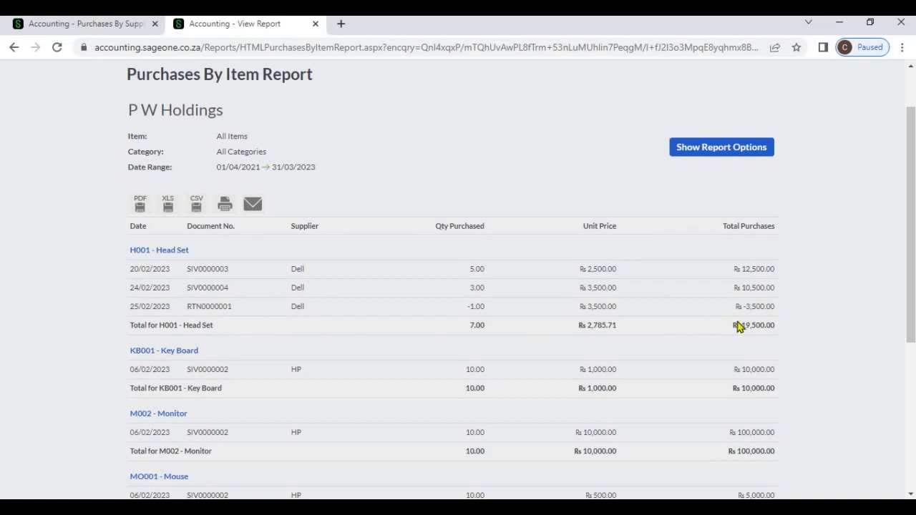
pyautogui.scroll(-4, 752, 326)
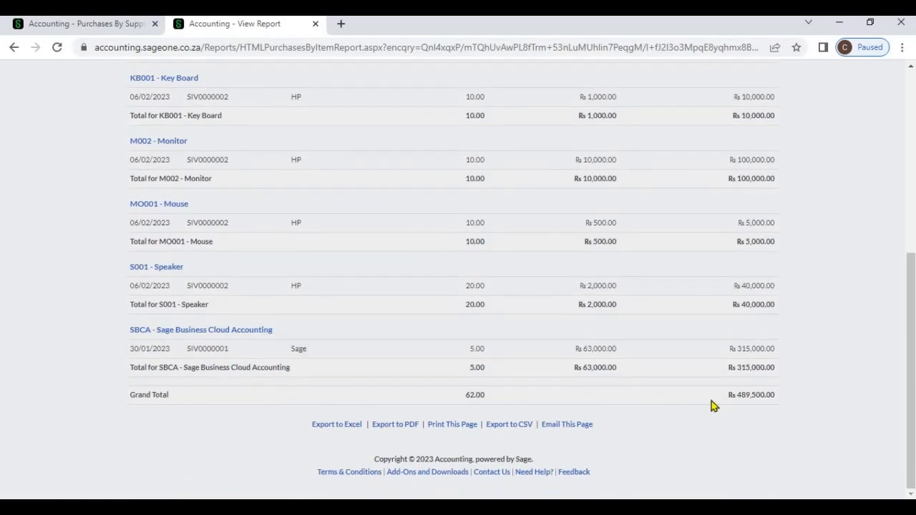
pyautogui.scroll(5, 711, 402)
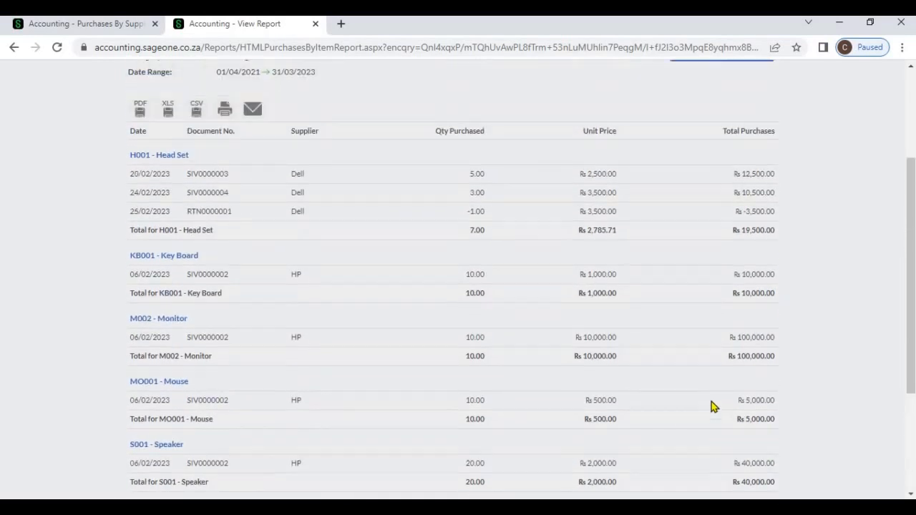
# Exclude supplier returns in the report options and refresh the Purchases by Item report.
pyautogui.click(693, 224)
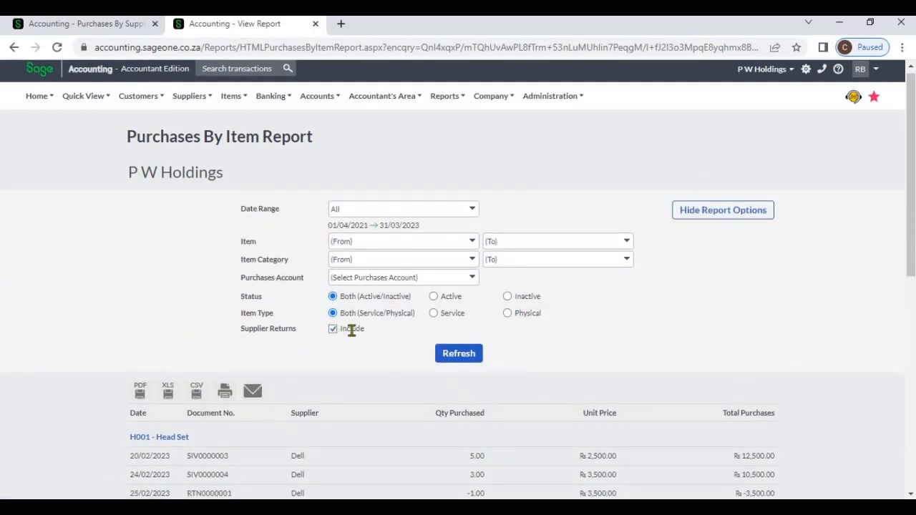
pyautogui.scroll(-2, 352, 330)
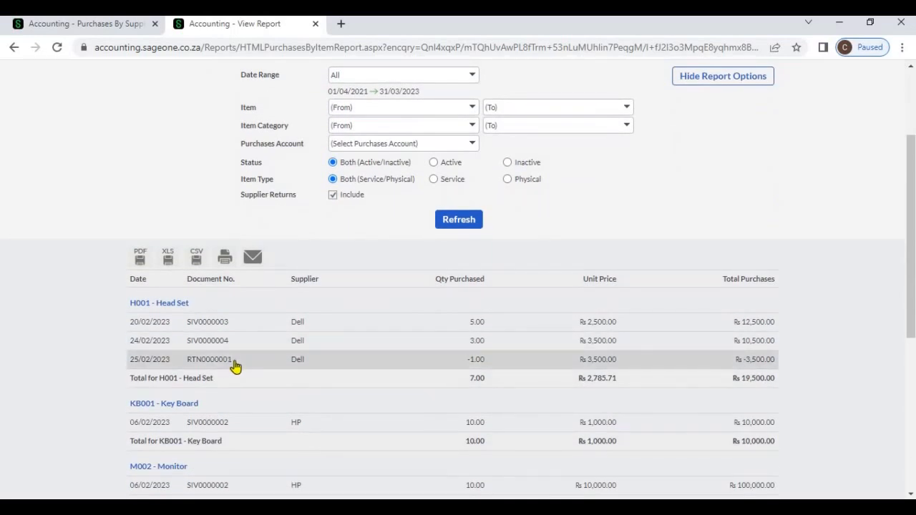
pyautogui.scroll(2, 236, 367)
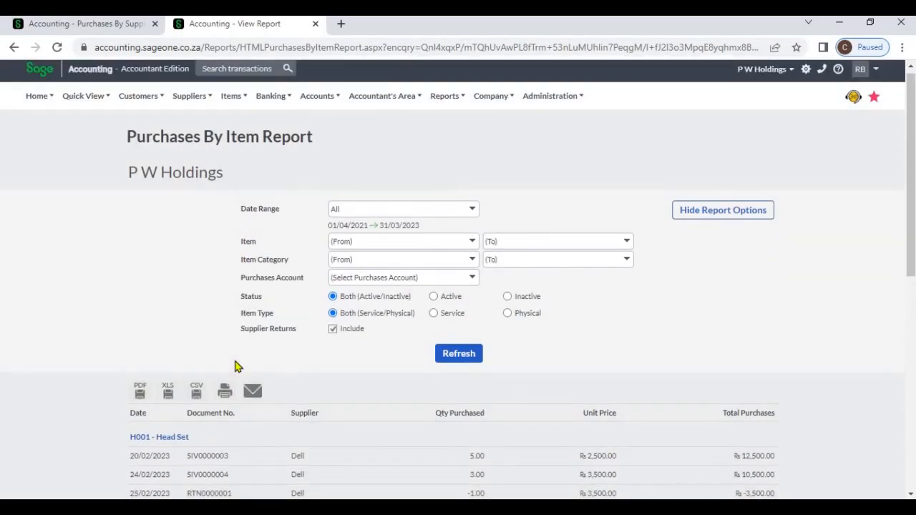
pyautogui.click(333, 331)
pyautogui.click(451, 360)
pyautogui.scroll(-1, 322, 386)
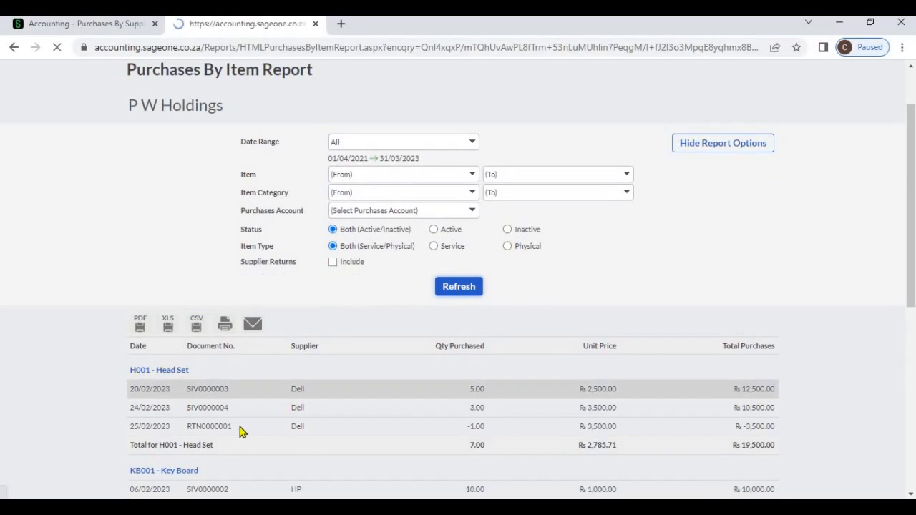
pyautogui.scroll(-1, 219, 323)
pyautogui.scroll(1, 233, 330)
pyautogui.scroll(1, 233, 336)
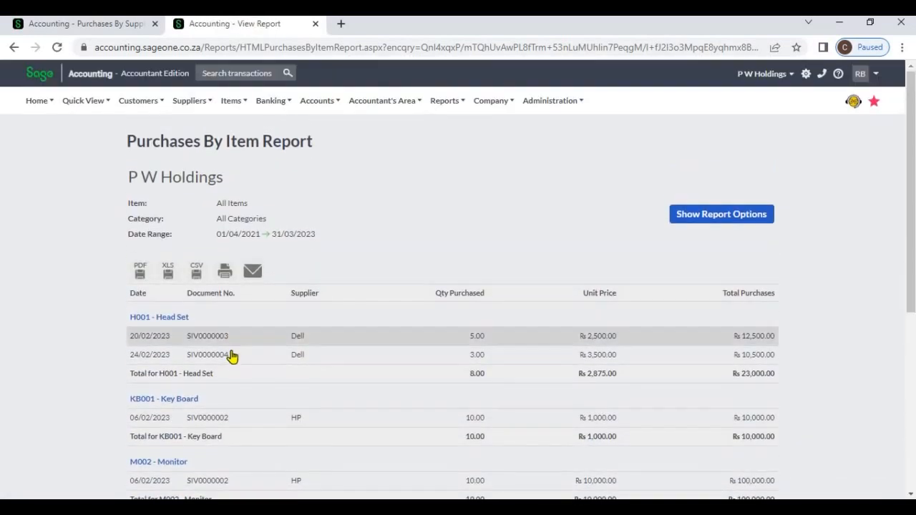
# Open the Dell supplier invoice dated 20/02/2023 under H001 - Head Set, review it to the balance due, and return to the report.
pyautogui.click(312, 339)
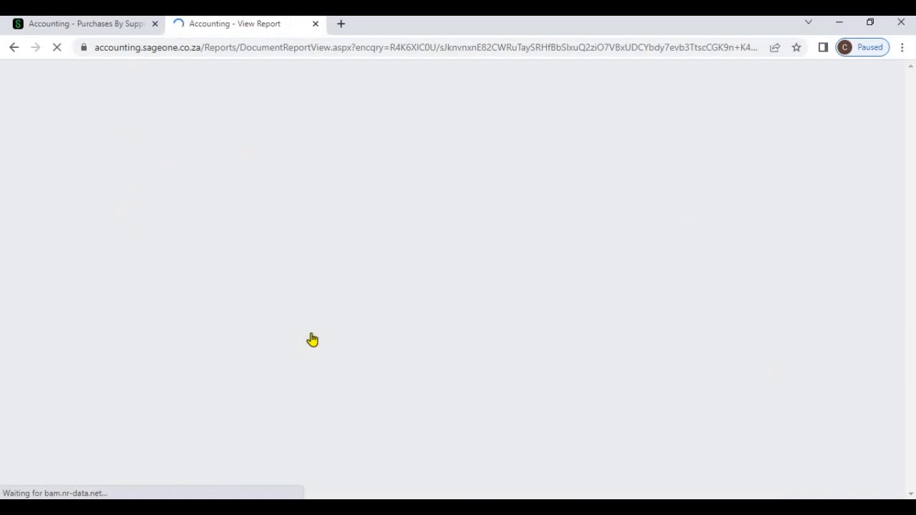
pyautogui.scroll(-2, 312, 339)
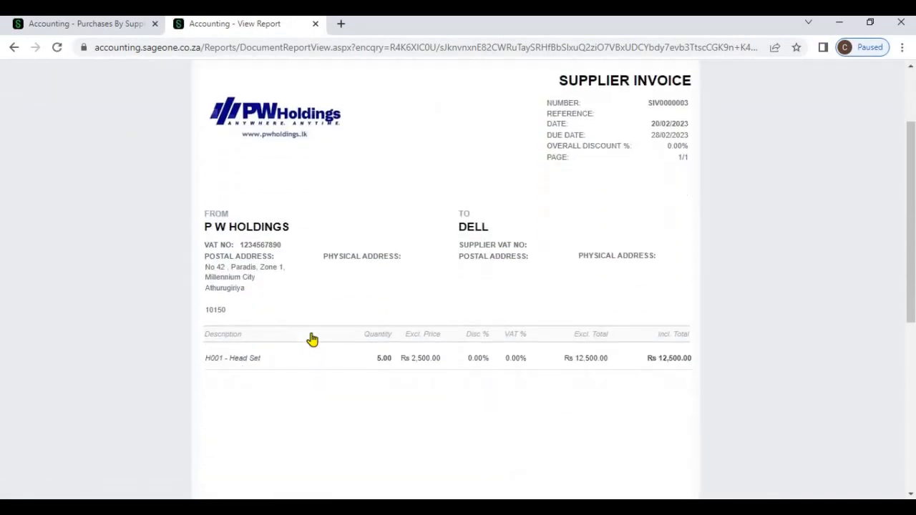
pyautogui.scroll(-5, 312, 339)
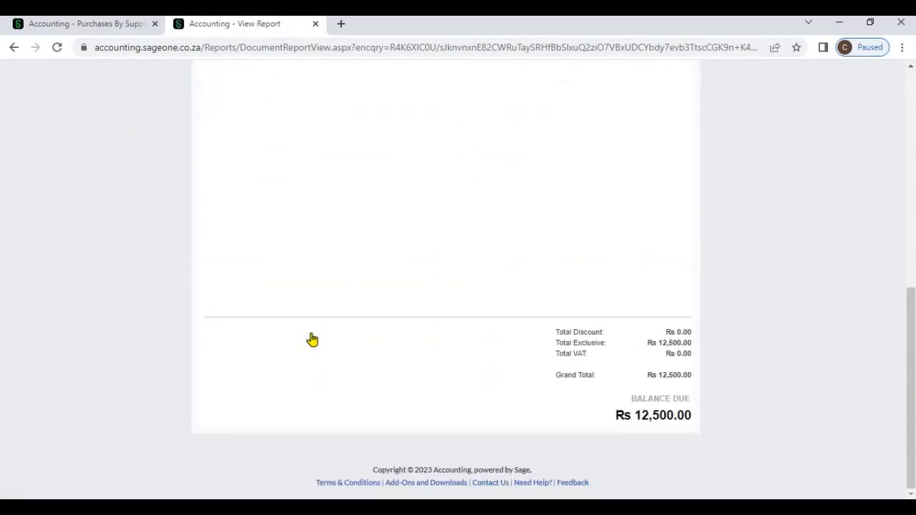
pyautogui.scroll(7, 312, 339)
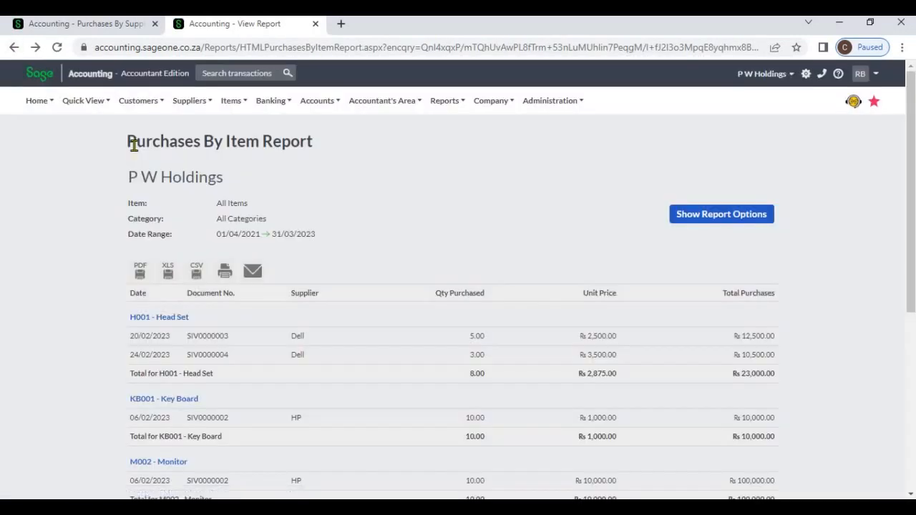
# Switch to the Purchases By Supplier report, set its date range to All, and generate it.
pyautogui.click(87, 26)
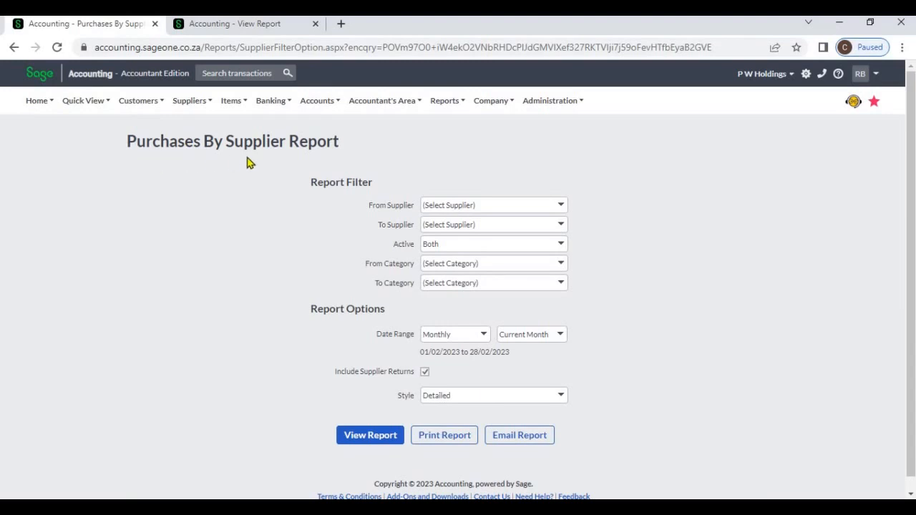
pyautogui.click(486, 335)
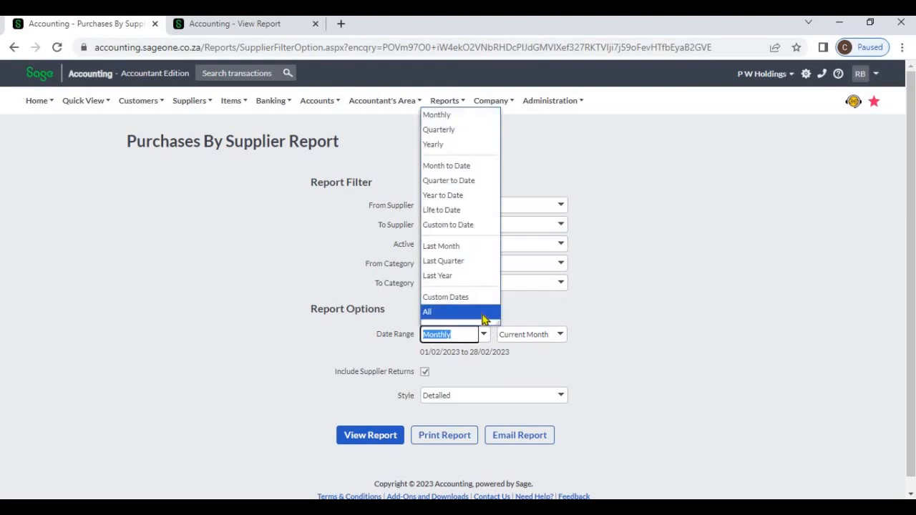
pyautogui.click(483, 314)
pyautogui.click(571, 332)
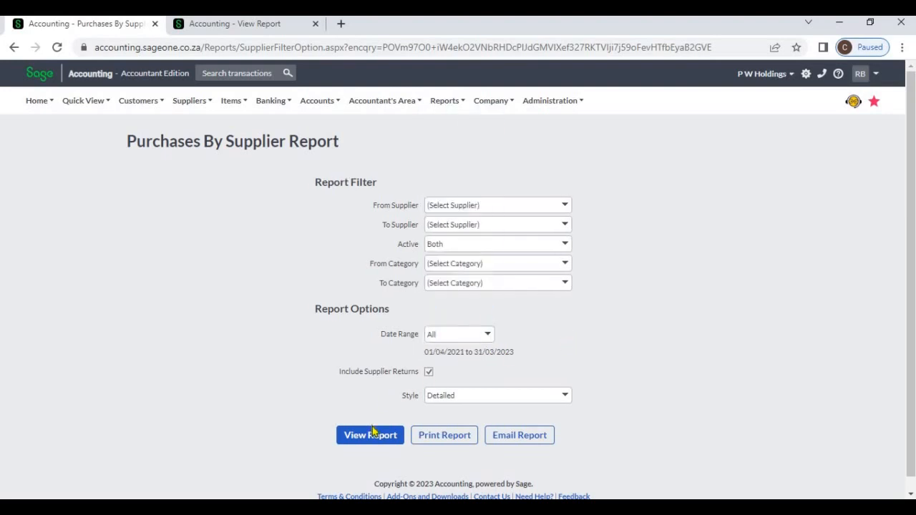
pyautogui.click(373, 437)
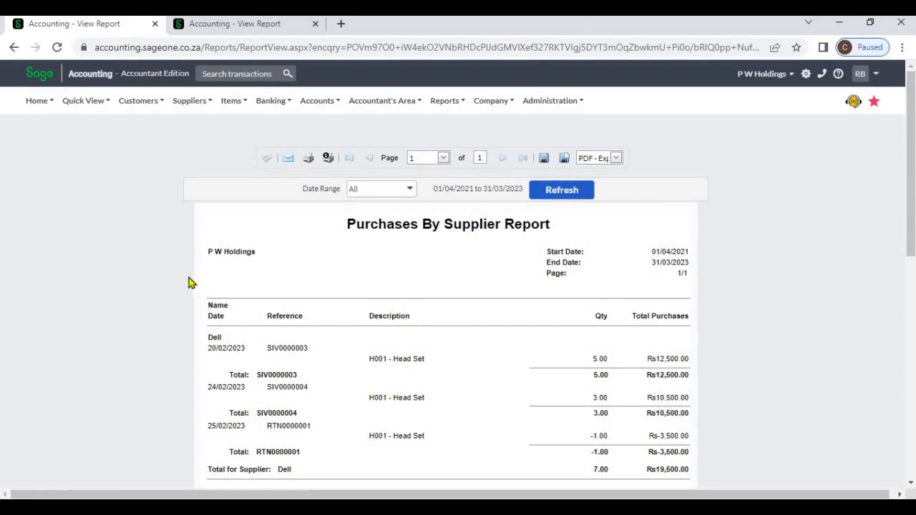
# Review the Purchases By Supplier report's documents, items and supplier totals for Dell, HP and Sage down to the grand total.
pyautogui.scroll(-1, 280, 284)
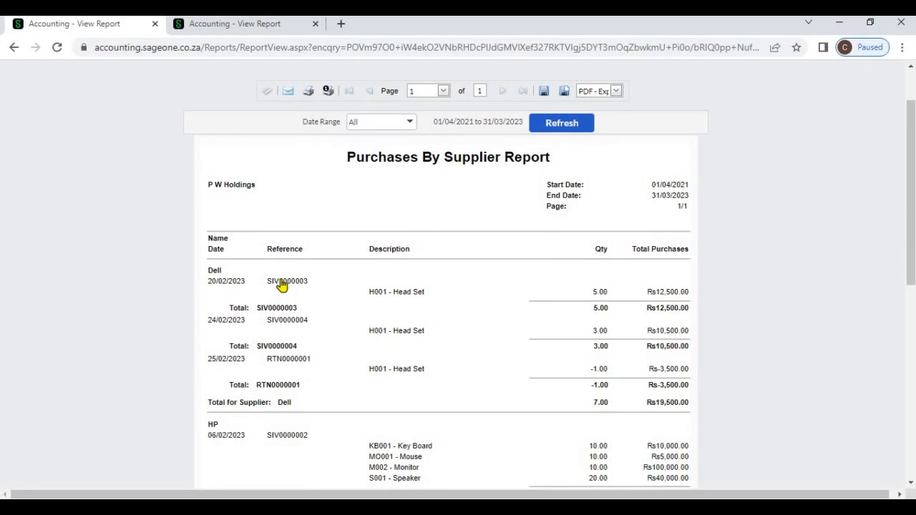
pyautogui.scroll(-2, 281, 285)
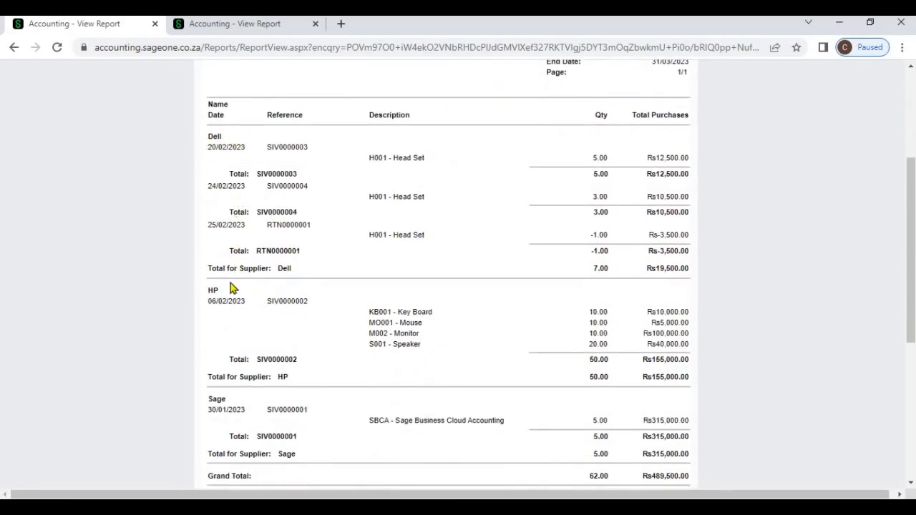
pyautogui.scroll(3, 239, 224)
pyautogui.scroll(-2, 215, 272)
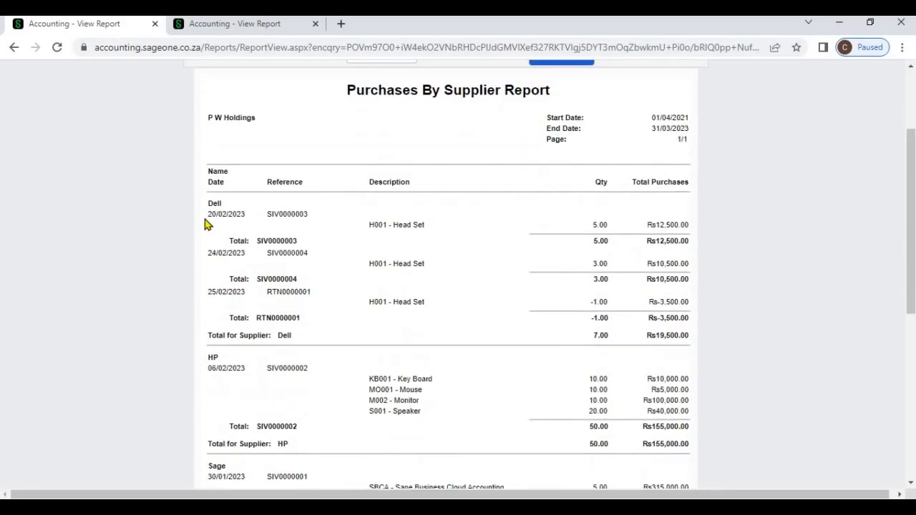
pyautogui.scroll(-2, 243, 365)
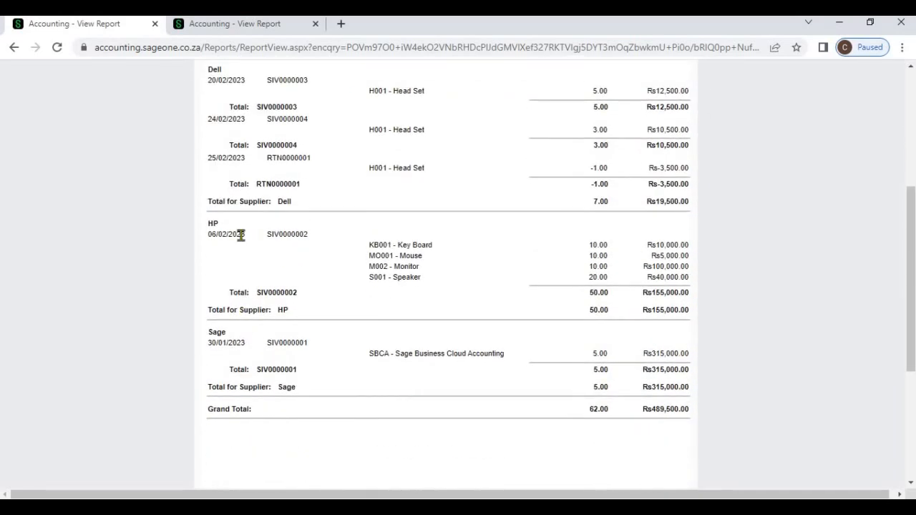
pyautogui.scroll(4, 239, 291)
# Compare the layout and available options of the Purchases By Item report with those of the Purchases By Supplier report.
pyautogui.click(239, 29)
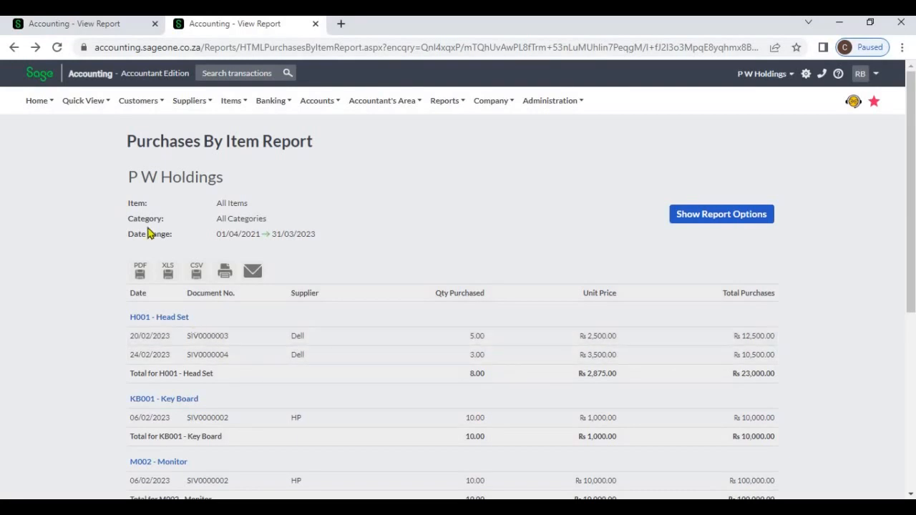
pyautogui.click(86, 29)
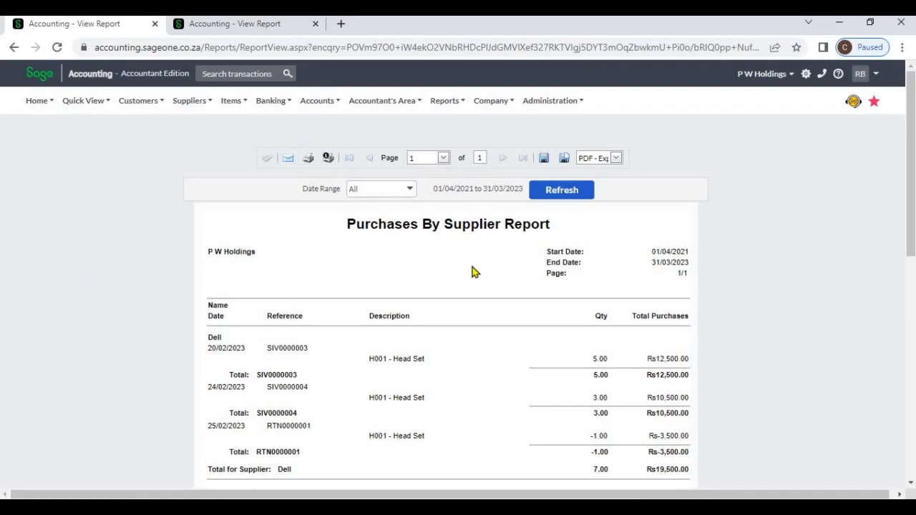
pyautogui.click(224, 28)
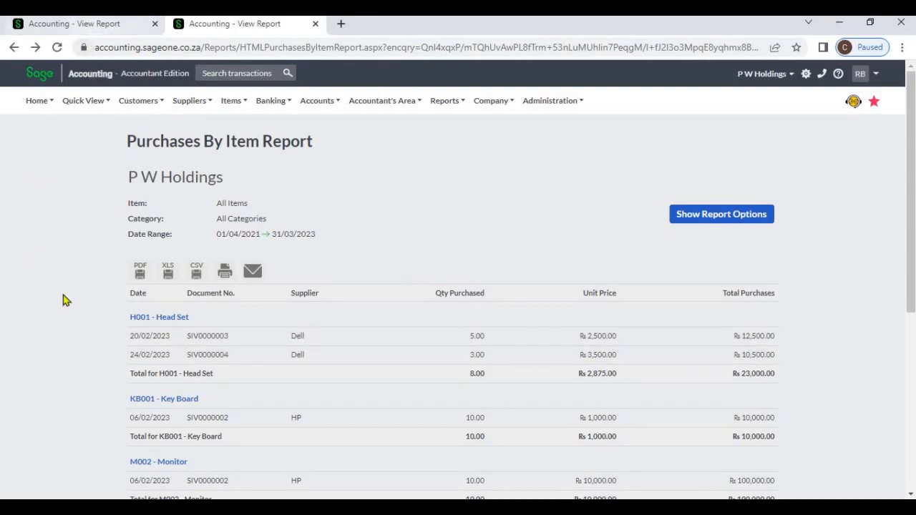
pyautogui.click(79, 25)
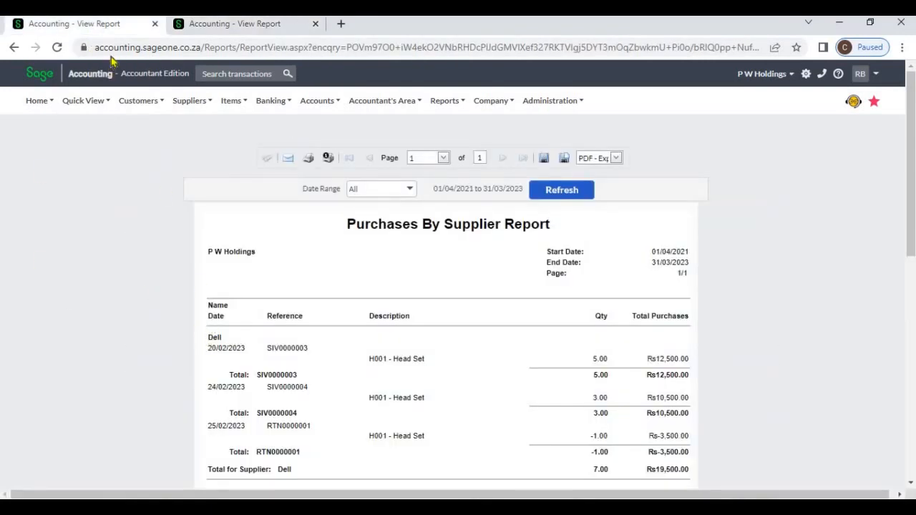
# Return to the Purchases By Item report and review its items down to the grand total and export options.
pyautogui.click(206, 26)
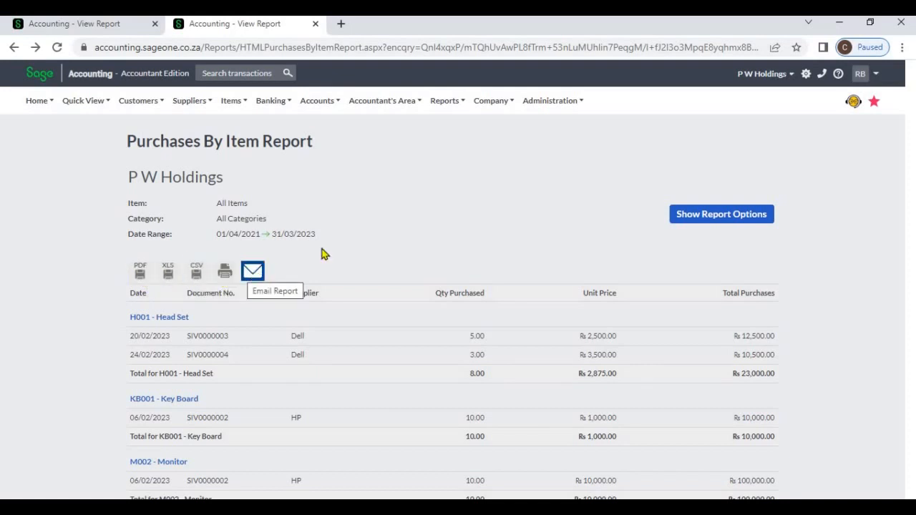
pyautogui.scroll(-5, 381, 217)
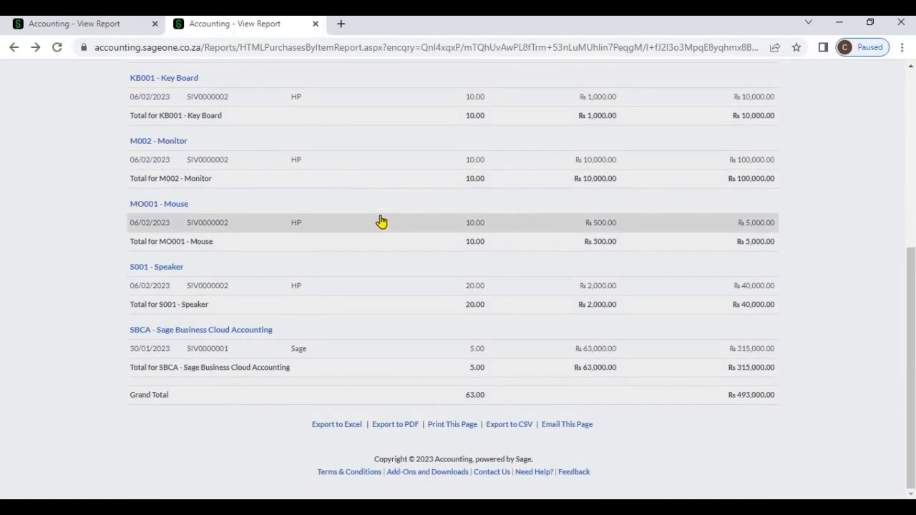
pyautogui.scroll(5, 381, 222)
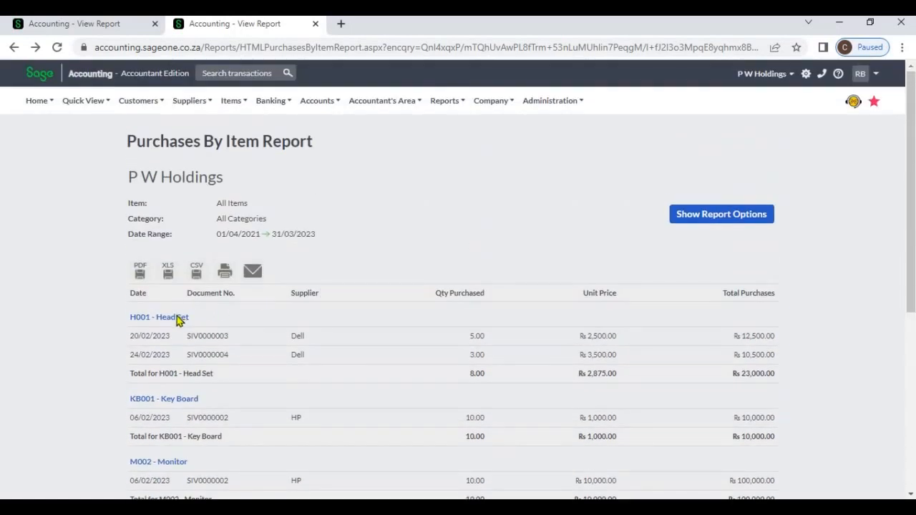